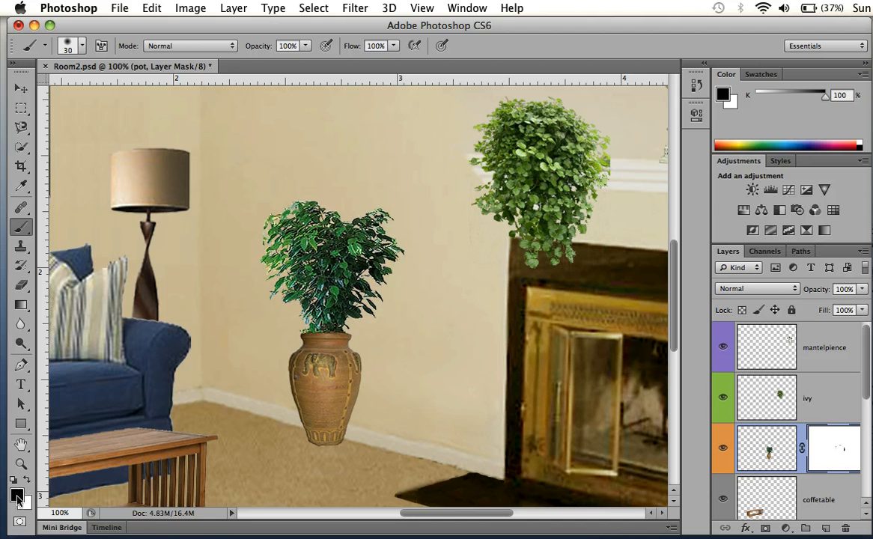
- Hide the plant's upper foliage by painting black on the pot layer's mask, and bring it back with white
mouse_move(267, 232)
mouse_down()
mouse_move(364, 268)
mouse_move(273, 210)
mouse_move(316, 242)
mouse_move(276, 231)
mouse_move(315, 256)
mouse_move(302, 237)
mouse_move(331, 241)
mouse_move(263, 203)
mouse_move(298, 202)
mouse_move(375, 247)
mouse_move(350, 248)
mouse_move(354, 231)
mouse_move(409, 267)
mouse_move(379, 235)
mouse_move(386, 281)
mouse_move(330, 217)
mouse_move(378, 282)
mouse_up()
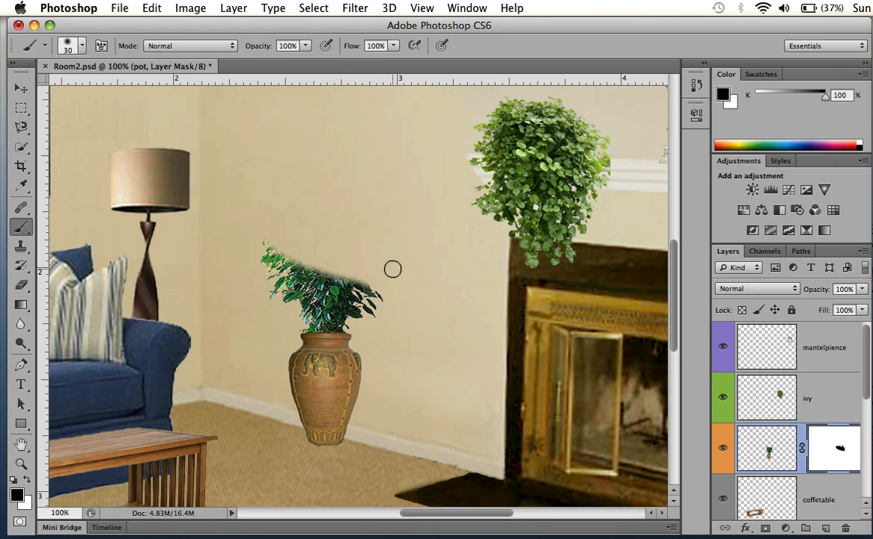
key(x)
mouse_move(392, 268)
mouse_down()
mouse_move(355, 278)
mouse_move(321, 271)
mouse_move(377, 291)
mouse_move(262, 242)
mouse_move(302, 243)
mouse_move(382, 296)
mouse_up()
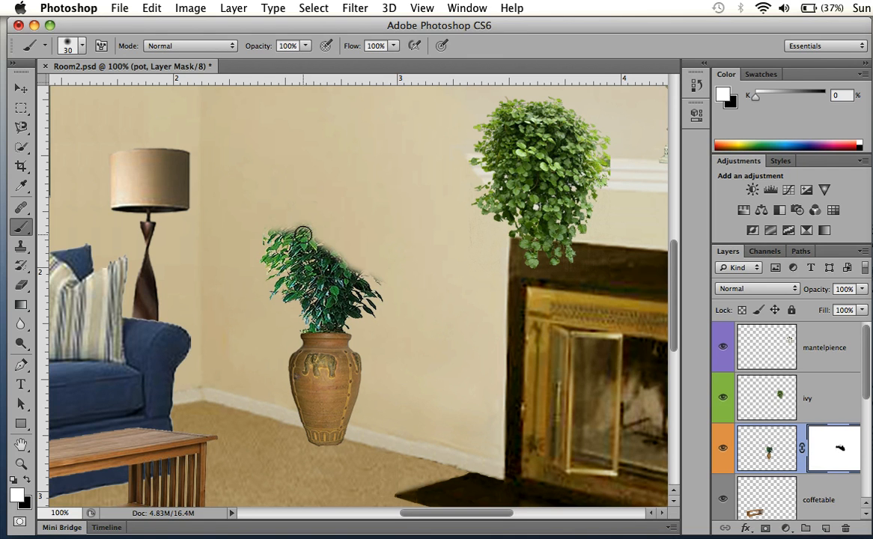
mouse_move(303, 235)
mouse_down()
mouse_move(379, 280)
mouse_move(274, 209)
mouse_move(345, 243)
mouse_move(353, 260)
mouse_move(305, 230)
mouse_move(372, 255)
mouse_move(310, 210)
mouse_move(356, 244)
mouse_move(303, 218)
mouse_move(312, 231)
mouse_move(308, 217)
mouse_move(272, 246)
mouse_move(387, 222)
mouse_move(394, 246)
mouse_move(384, 279)
mouse_move(367, 207)
mouse_move(400, 270)
mouse_move(402, 215)
mouse_move(397, 300)
mouse_move(399, 235)
mouse_up()
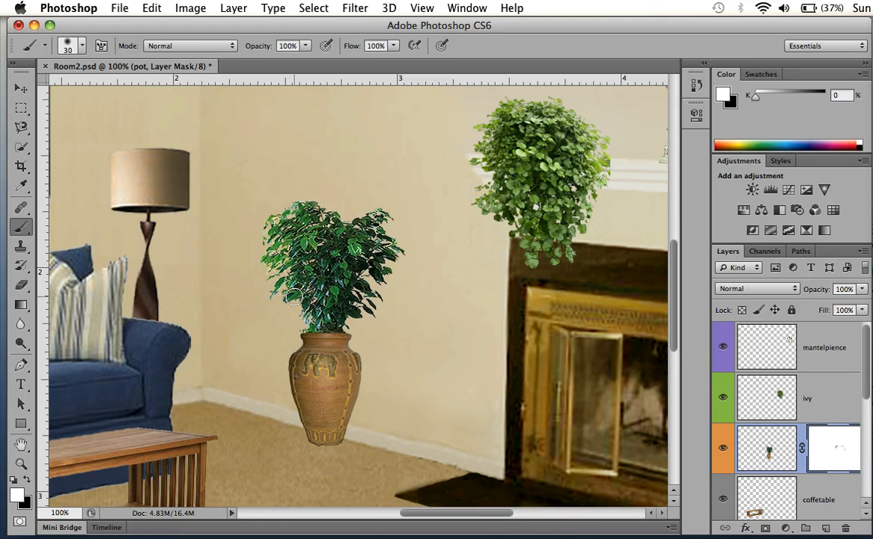
key(super+z)
- Fill the pot layer's entire mask with black to hide the potted plant
click(28, 483)
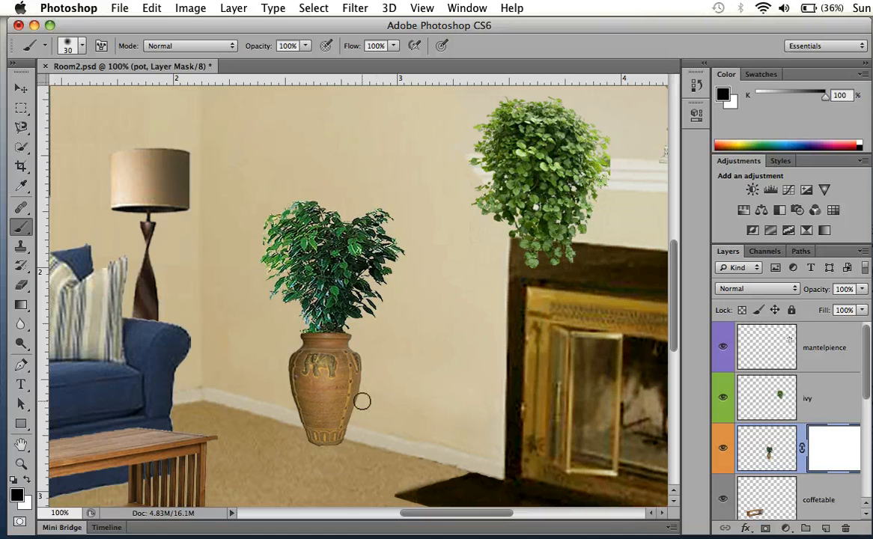
key(alt+BackSpace)
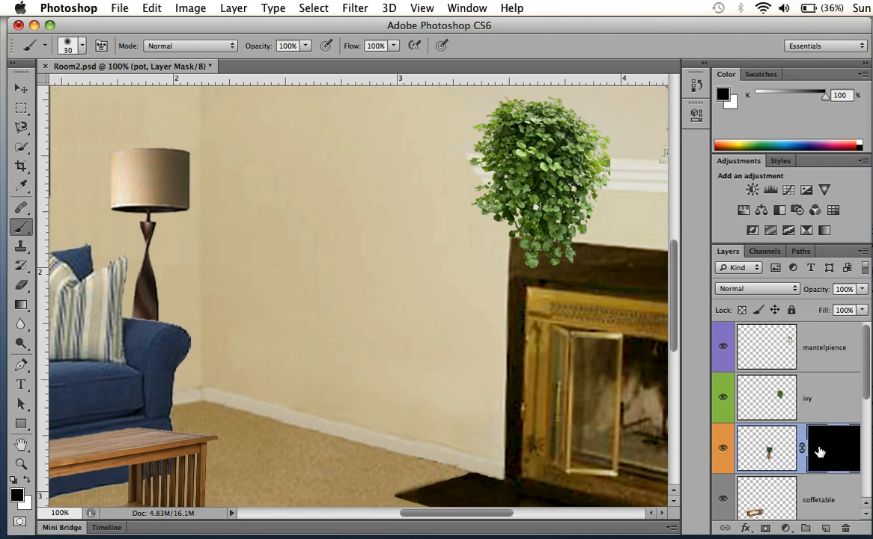
- Try filling the pot layer's image itself with black instead of its mask, and undo the fill
click(758, 455)
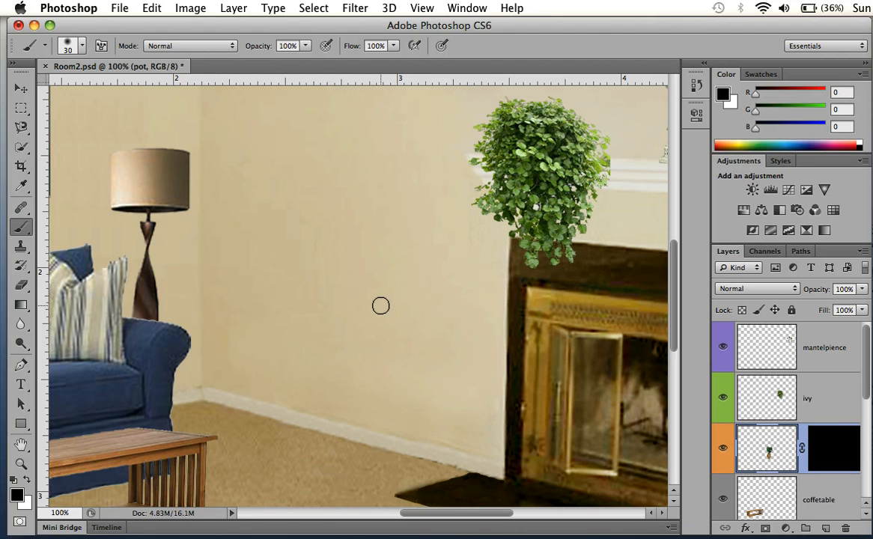
key(alt+BackSpace)
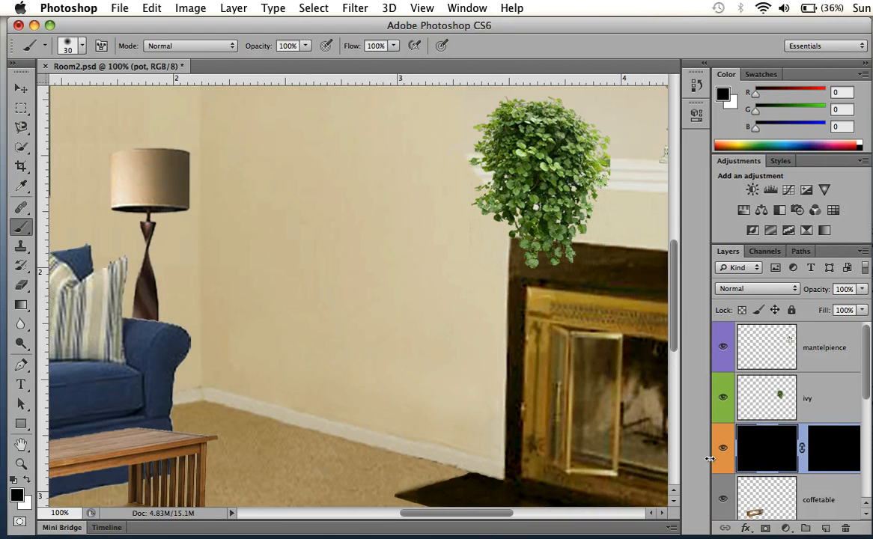
key(ctrl+z)
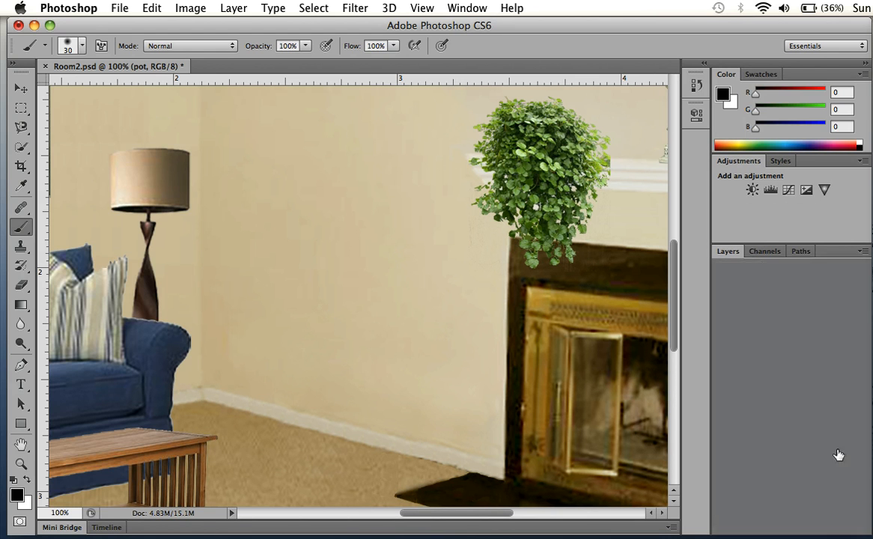
- Fill the pot layer's entire mask with white to reveal the potted plant
click(838, 454)
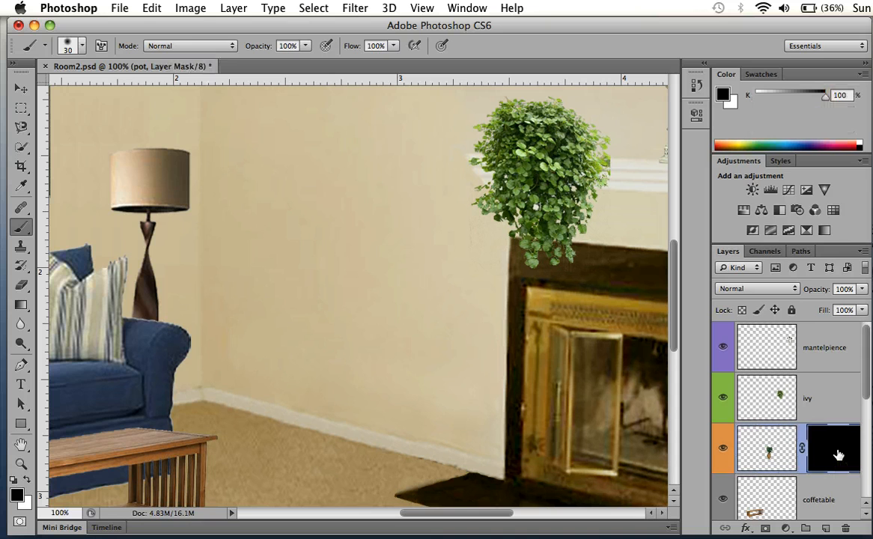
key(x)
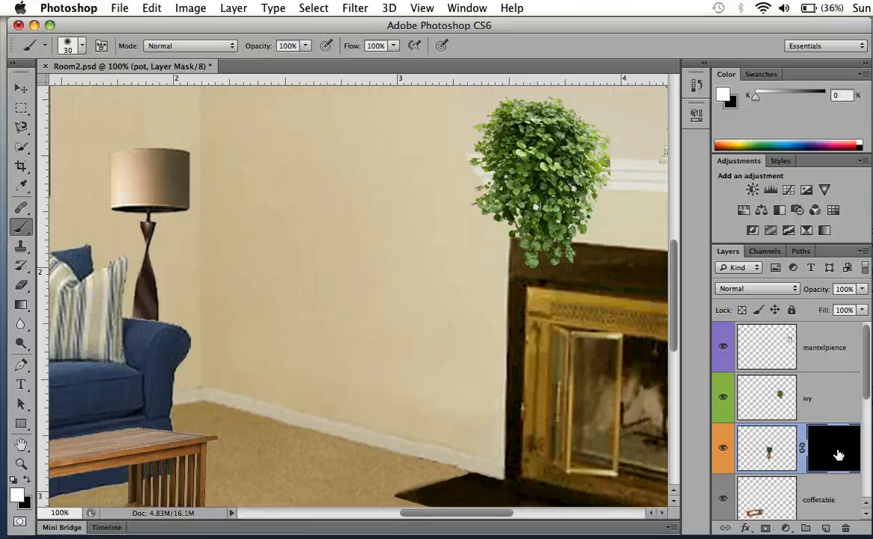
key(alt+BackSpace)
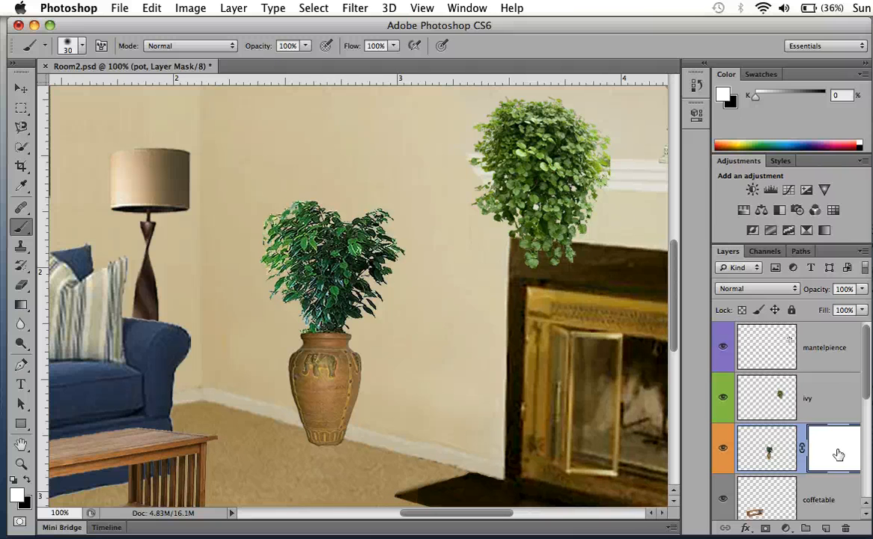
- Fill the pot layer's image, not its mask, with black
click(772, 449)
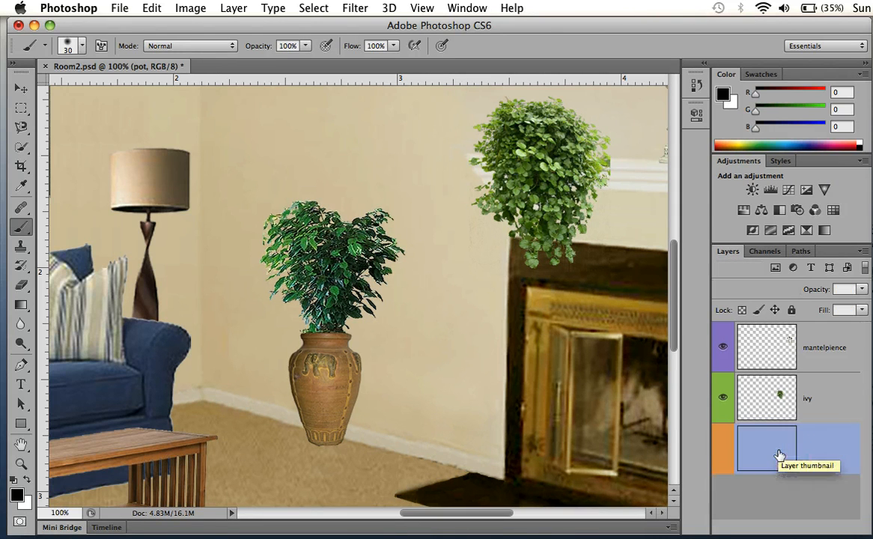
key(alt+BackSpace)
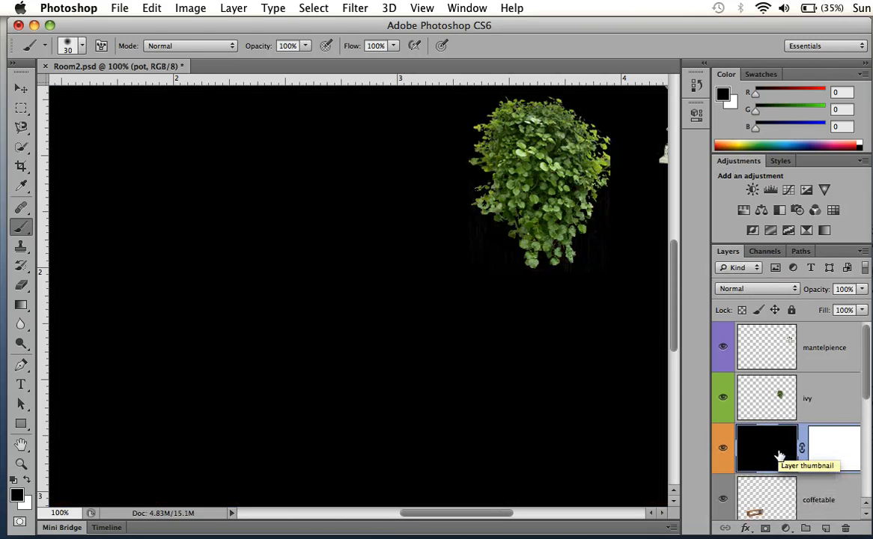
key(super+r)
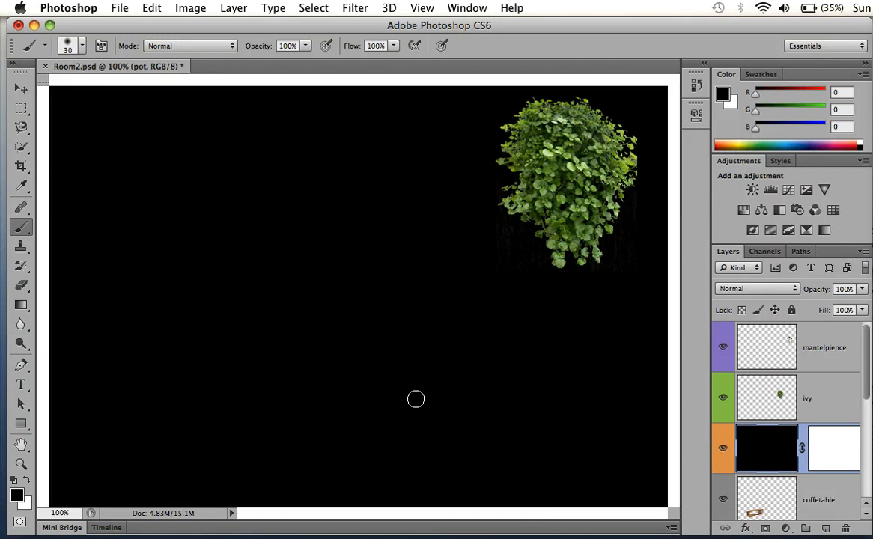
key(super+r)
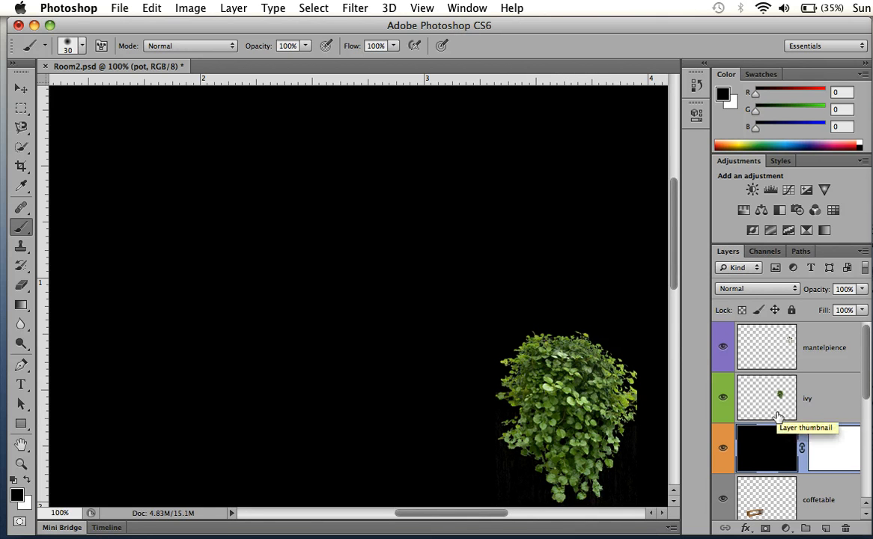
- Lower the black-filled pot layer in the stack until it sits directly beneath Layer 3
key(super+bracketleft)
key(super+bracketleft)
key(super+bracketleft)
key(super+bracketleft)
key(super+bracketleft)
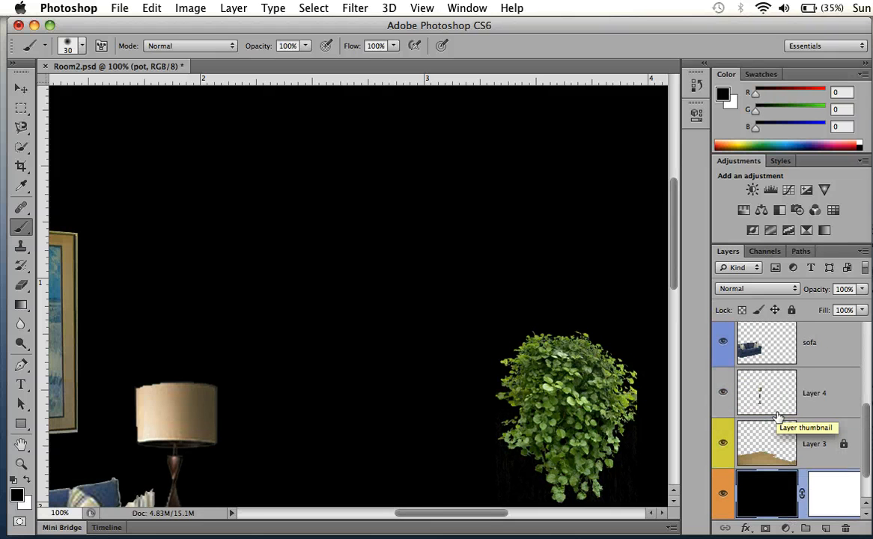
scroll(472, 309, down, 10)
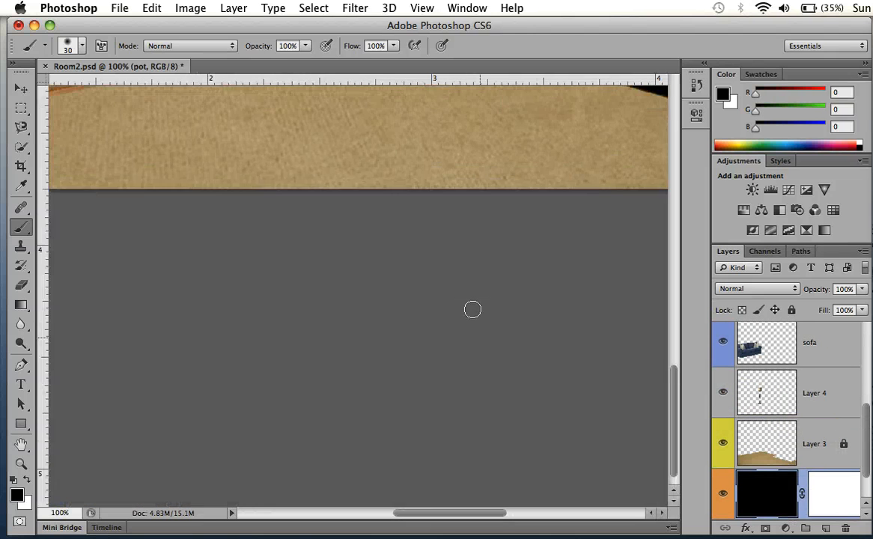
scroll(472, 309, up, 10)
key(super+minus)
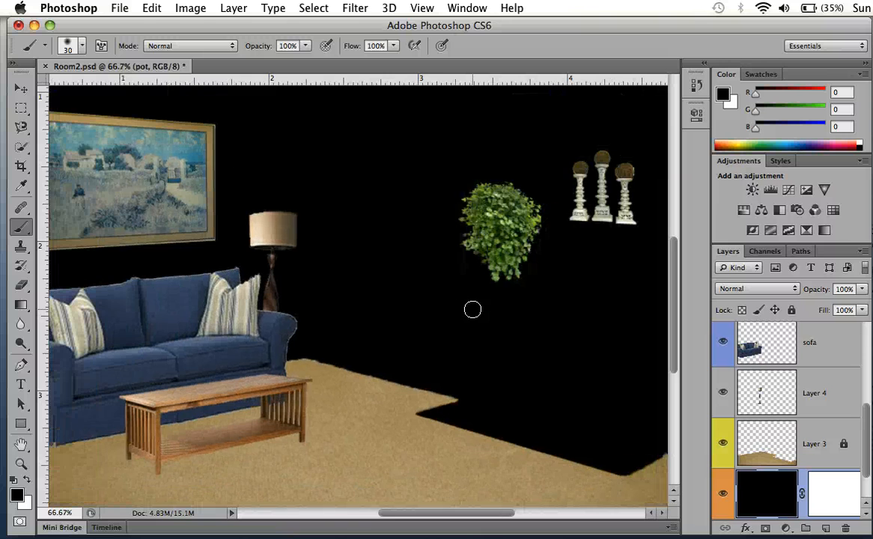
key(super+minus)
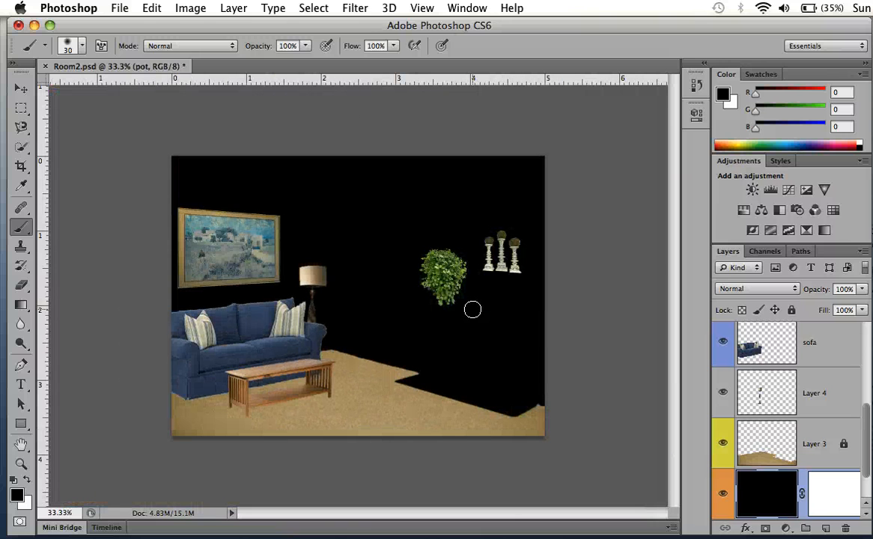
- Toggle the pot layer's visibility, and restore its plant image and its place between the ivy and coffetable layers
click(724, 493)
click(724, 493)
click(823, 488)
key(super+bracketright)
key(super+bracketright)
key(super+bracketright)
key(super+bracketright)
key(super+bracketright)
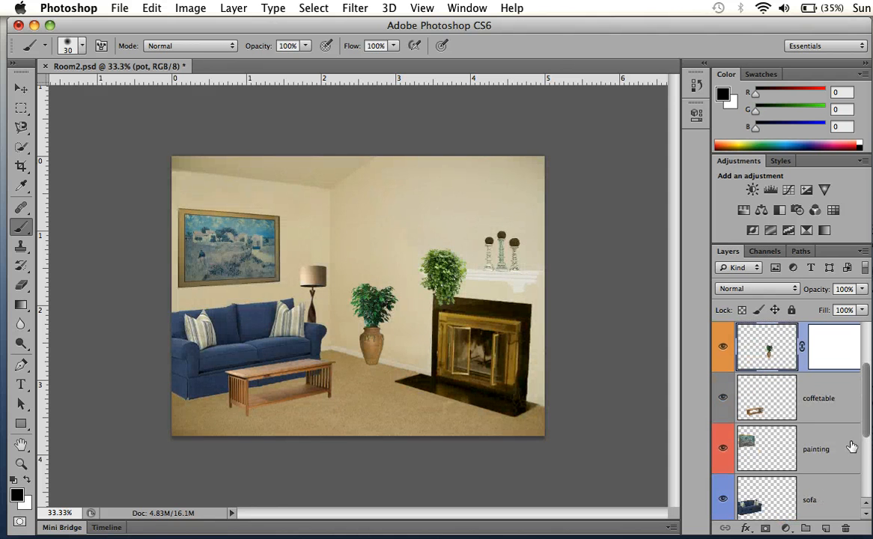
- Switch between the pot layer's image and its mask, leaving the mask active for editing
scroll(805, 359, up, 2)
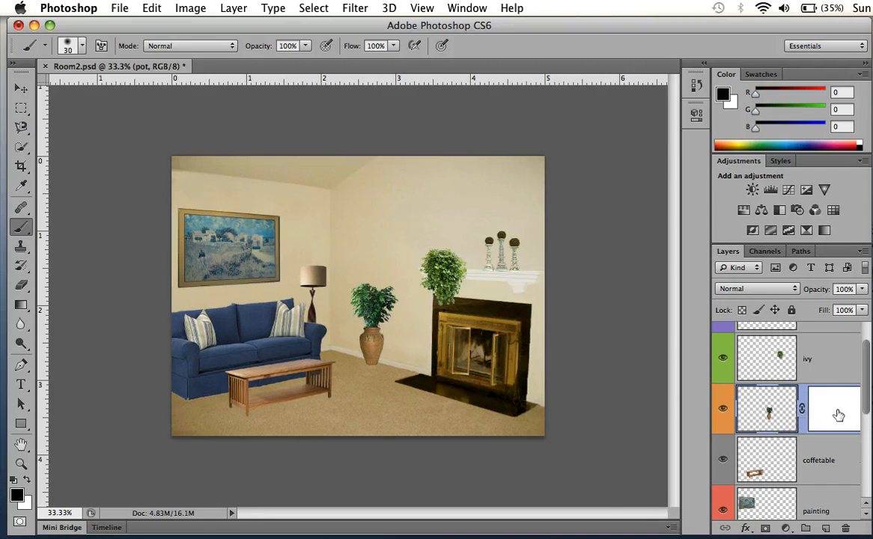
click(836, 415)
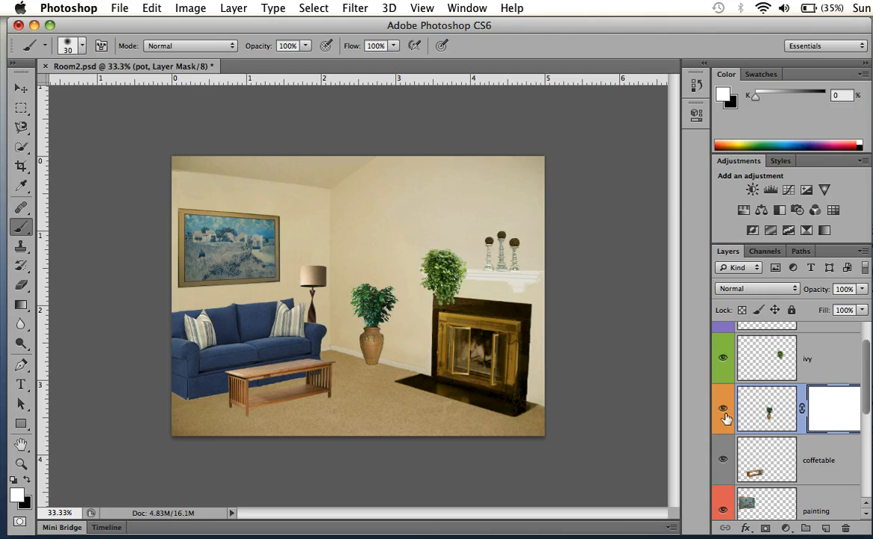
click(771, 413)
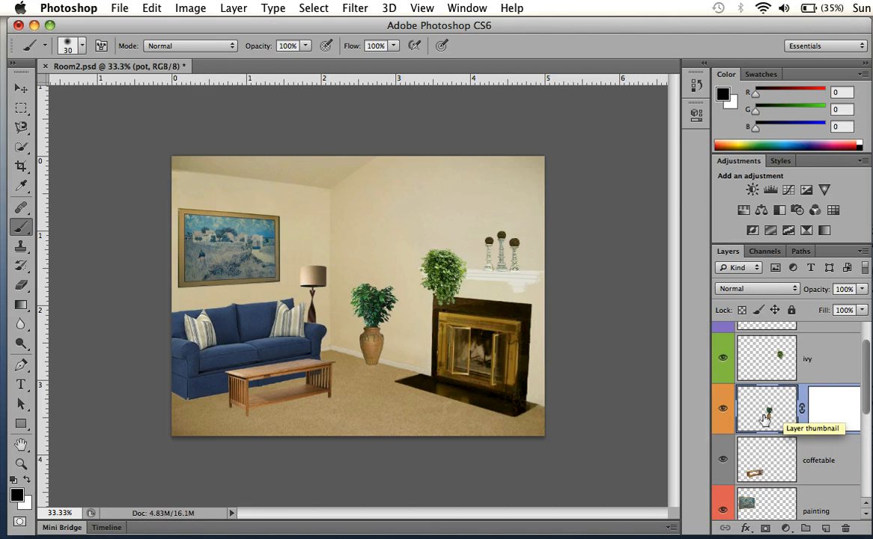
click(835, 413)
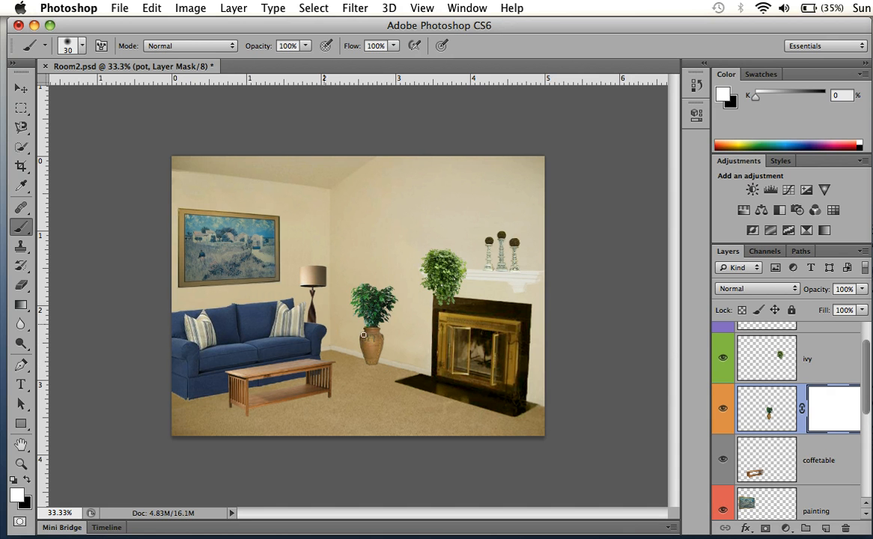
- Hide the pot's foliage by filling a rectangular marquee selection around it with black on the mask, and deselect
key(super+equal)
key(super+equal)
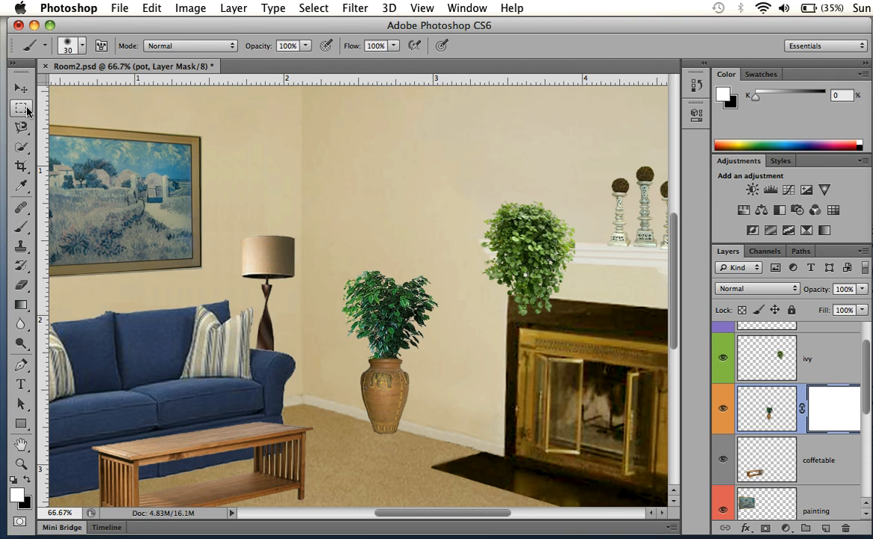
click(23, 109)
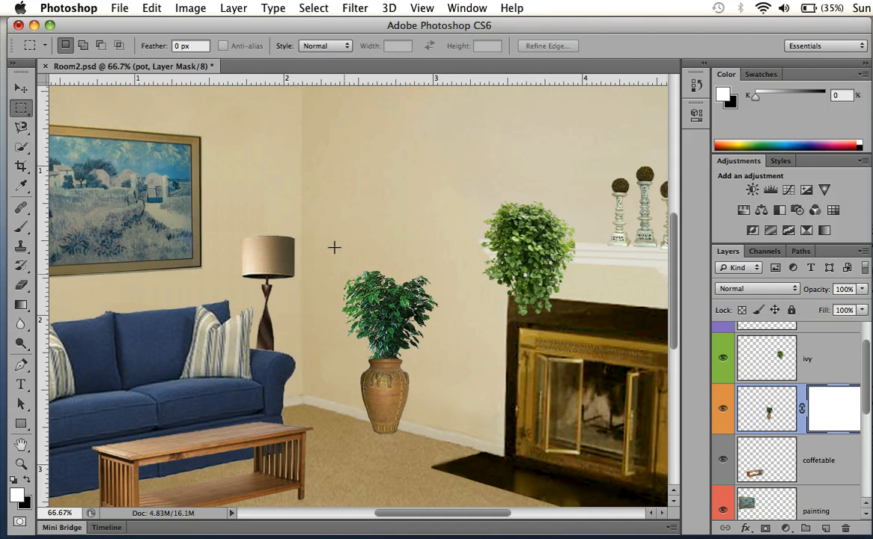
drag(324, 245, 446, 359)
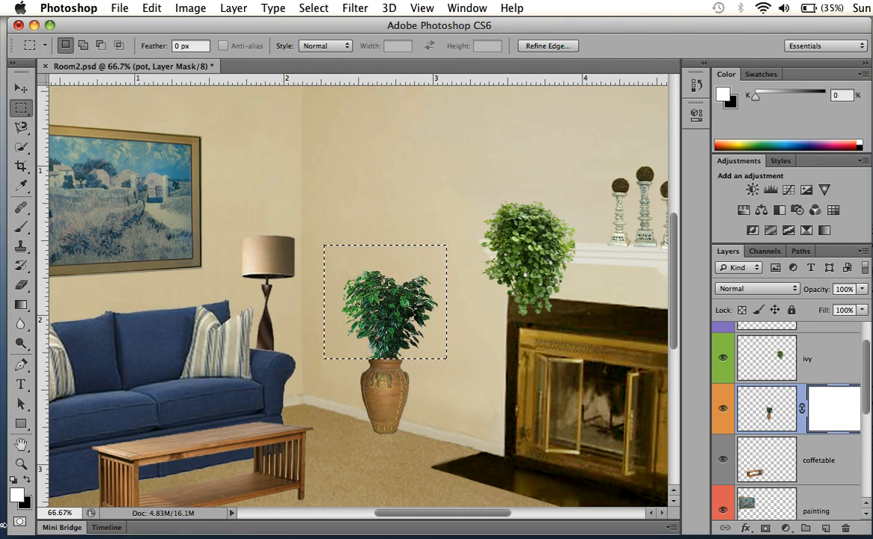
click(29, 481)
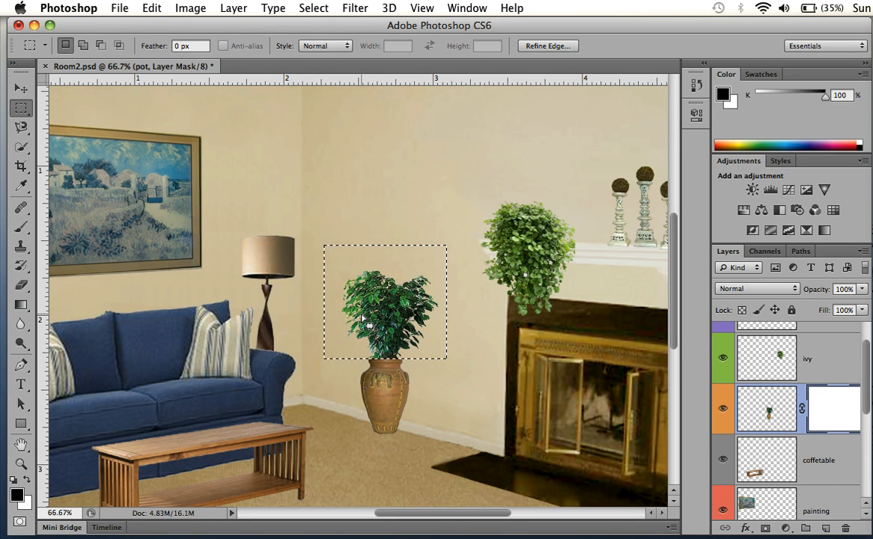
key(alt+BackSpace)
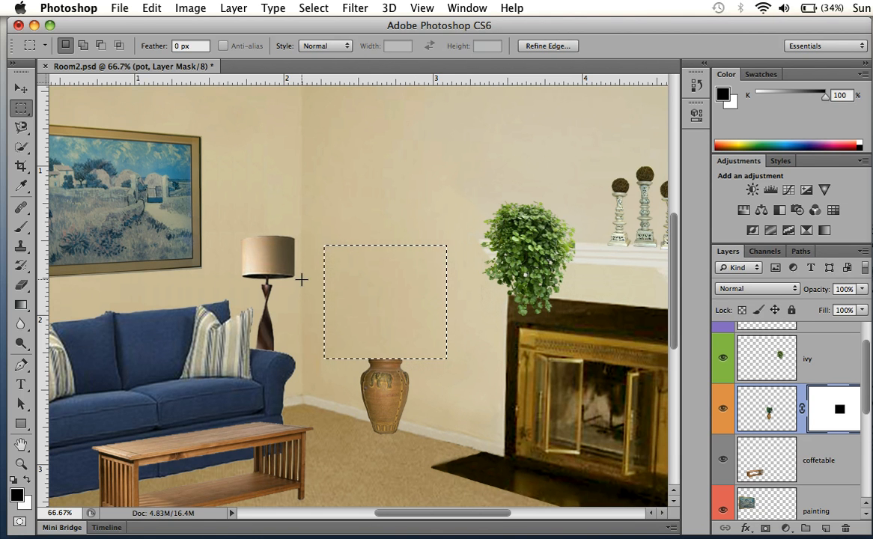
click(457, 350)
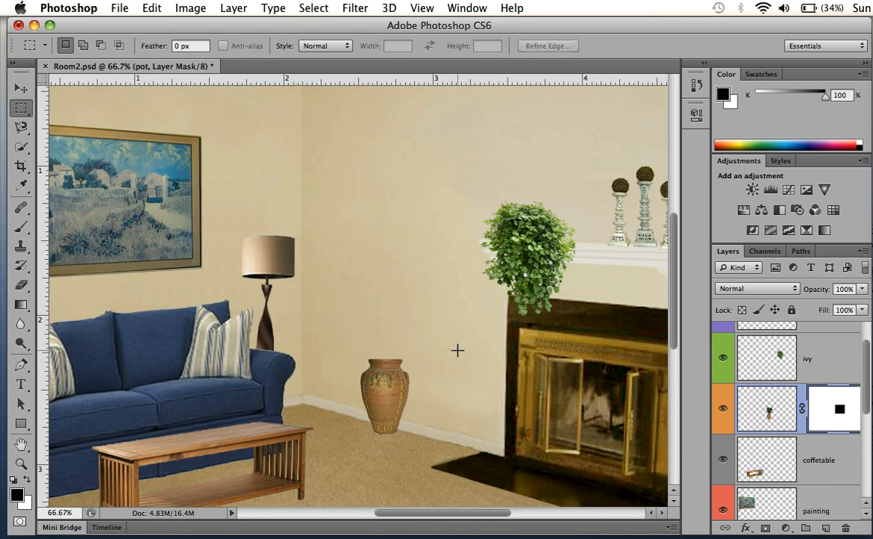
- Move the masked pot onto the carpet at the right-hand edge of the fireplace
key(super+minus)
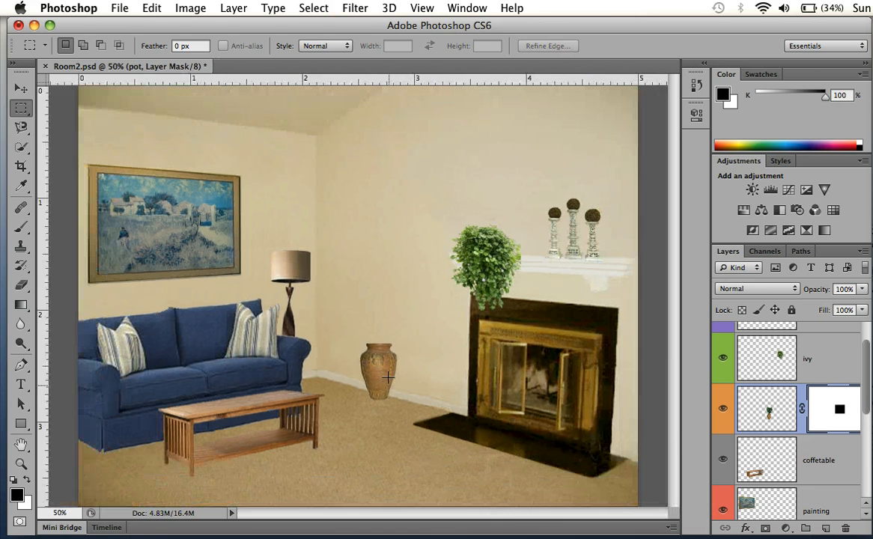
key(v)
drag(382, 372, 616, 438)
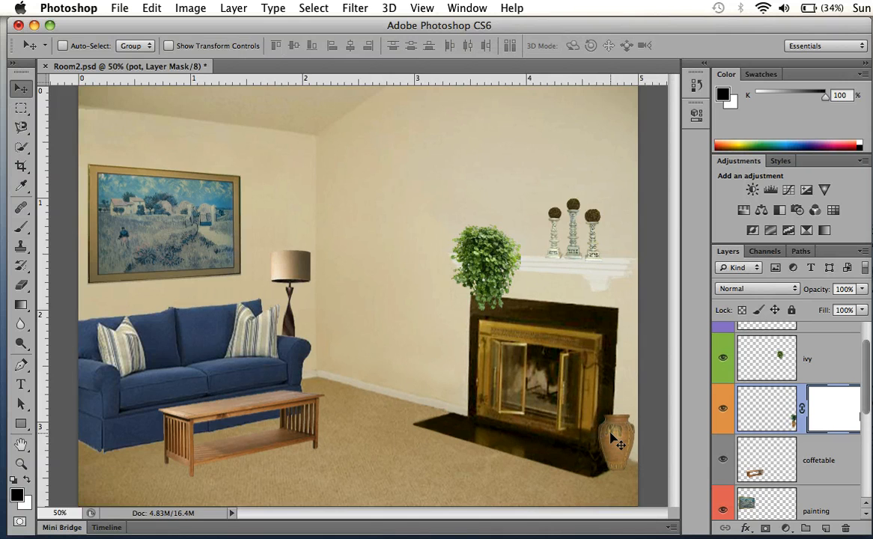
- Hide the middle of the vase by painting over it in black on the pot's layer mask with a size 30 brush
key(super+plus)
key(super+plus)
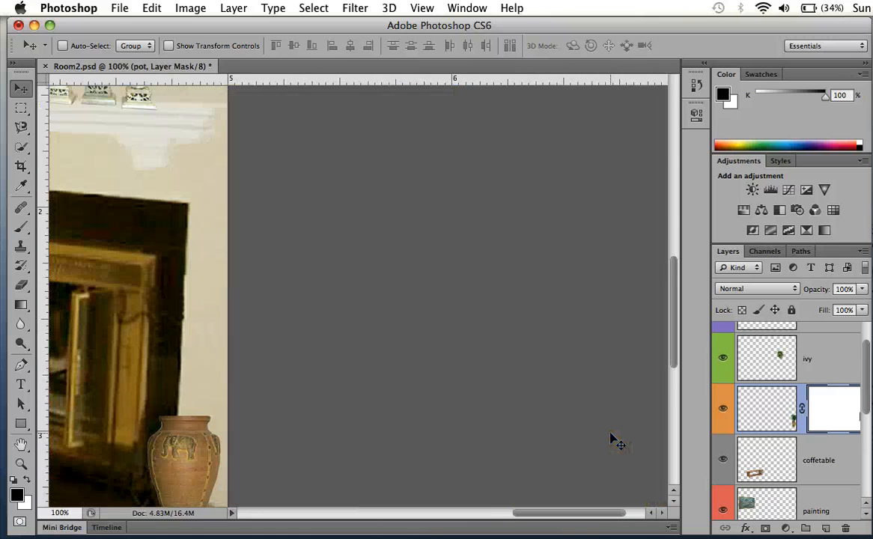
scroll(616, 441, left, 10)
scroll(616, 442, down, 3)
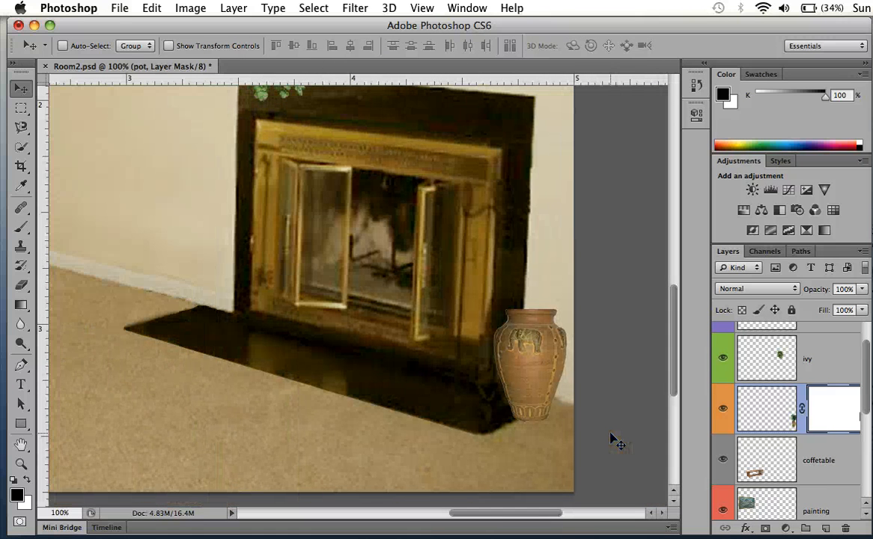
click(21, 227)
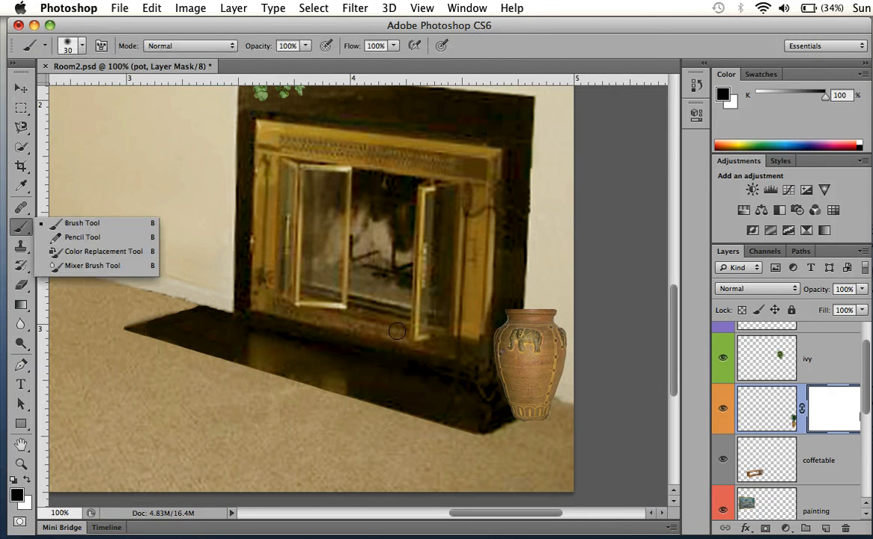
mouse_move(536, 352)
mouse_down()
mouse_move(495, 356)
mouse_move(563, 371)
mouse_move(555, 356)
mouse_move(524, 348)
mouse_up()
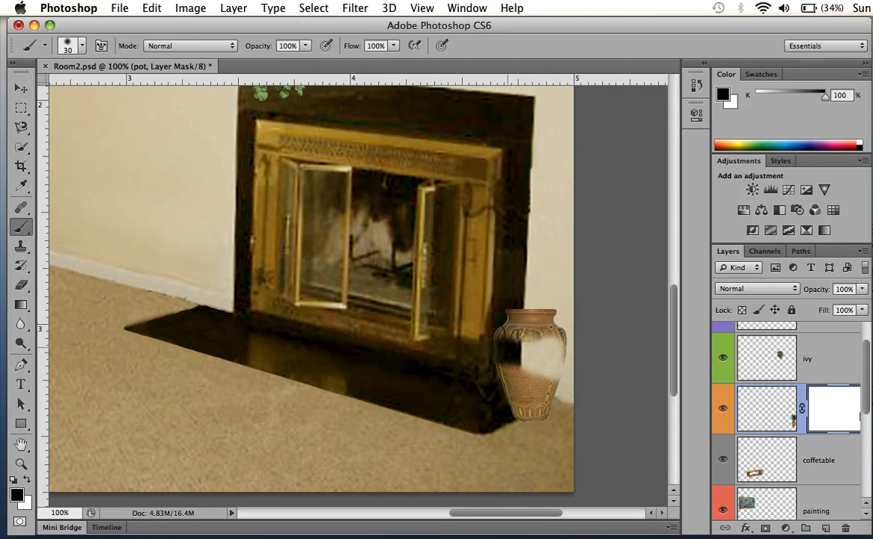
- Undo the black brush strokes on the pot's mask one after another, and redo them
key(super+z)
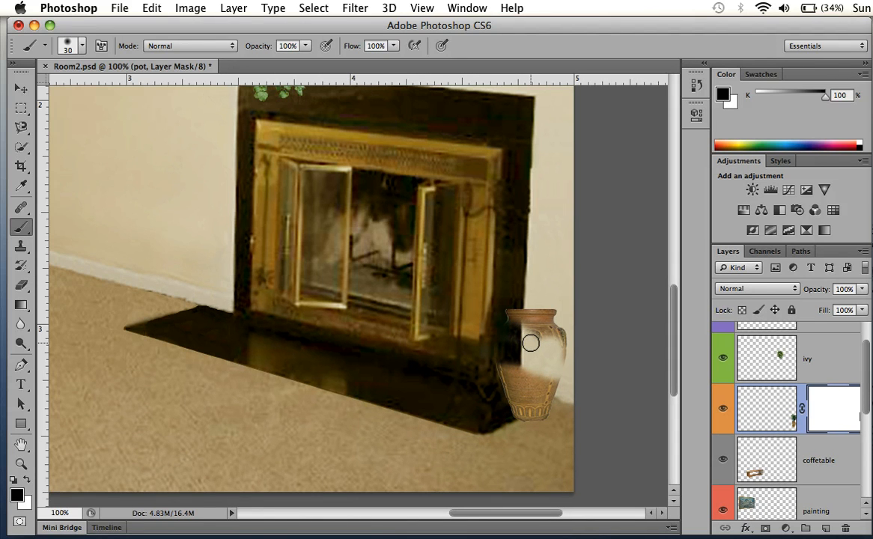
key(super+alt+z)
key(super+alt+z)
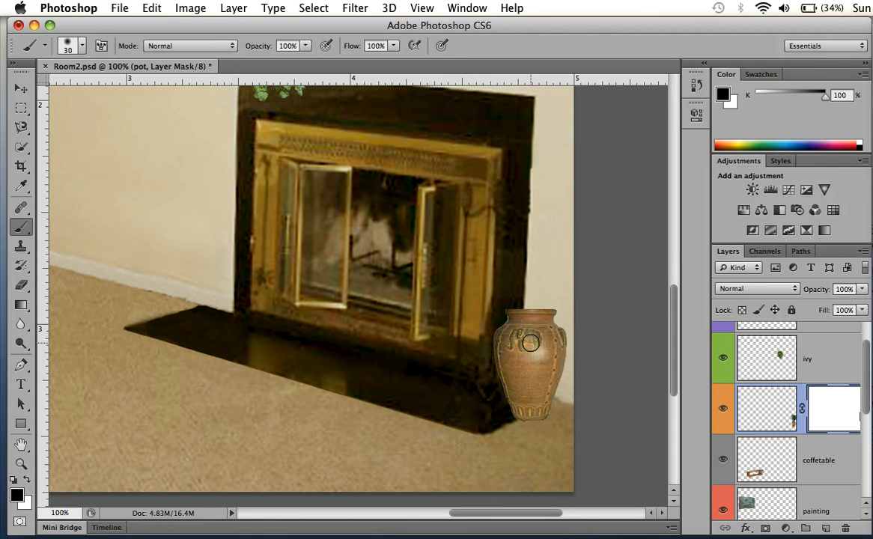
key(super+shift+z)
key(super+shift+z)
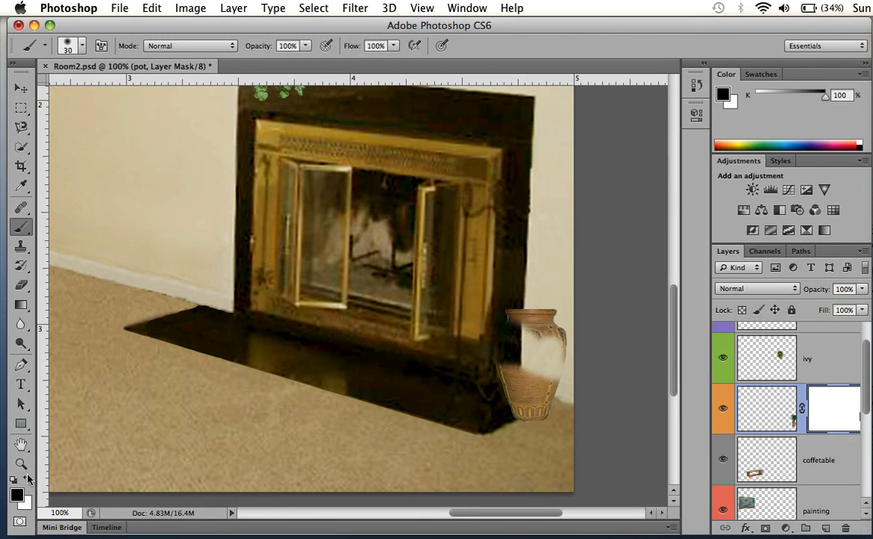
- Swap the foreground color to white and paint over the hidden area on the pot's mask to reveal the vase
key(x)
mouse_move(525, 356)
mouse_down()
mouse_move(490, 363)
mouse_move(506, 340)
mouse_move(539, 336)
mouse_move(532, 334)
mouse_move(547, 369)
mouse_move(560, 357)
mouse_move(554, 384)
mouse_up()
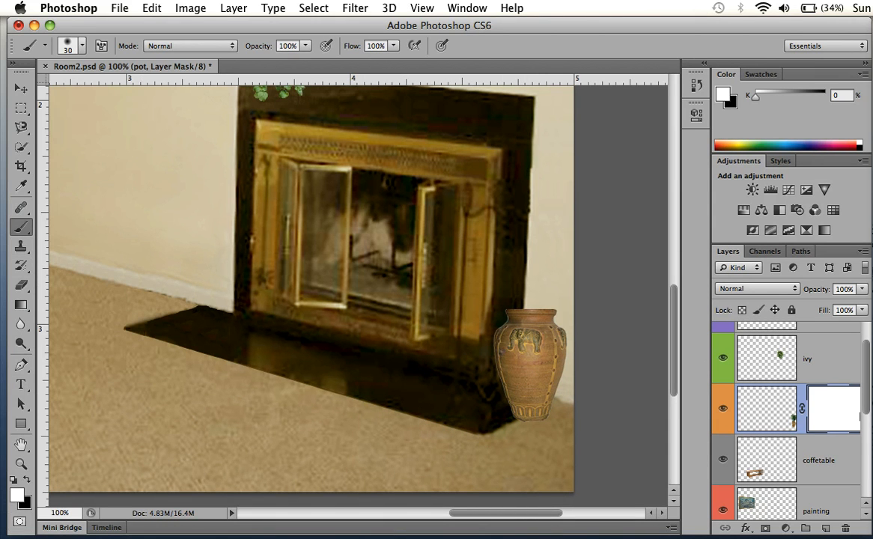
- Apply a linear white-to-black gradient across the vase on the pot's mask, fading the plant out toward the image's right edge
key(g)
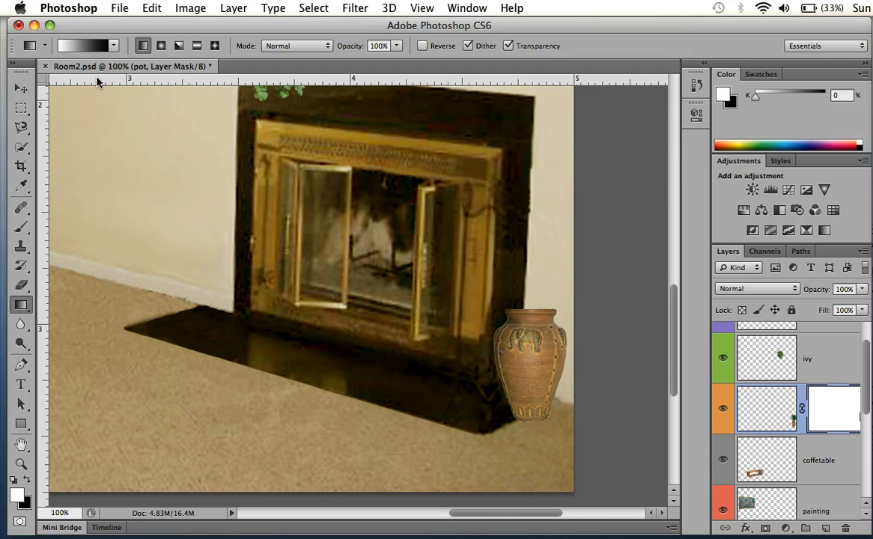
click(22, 306)
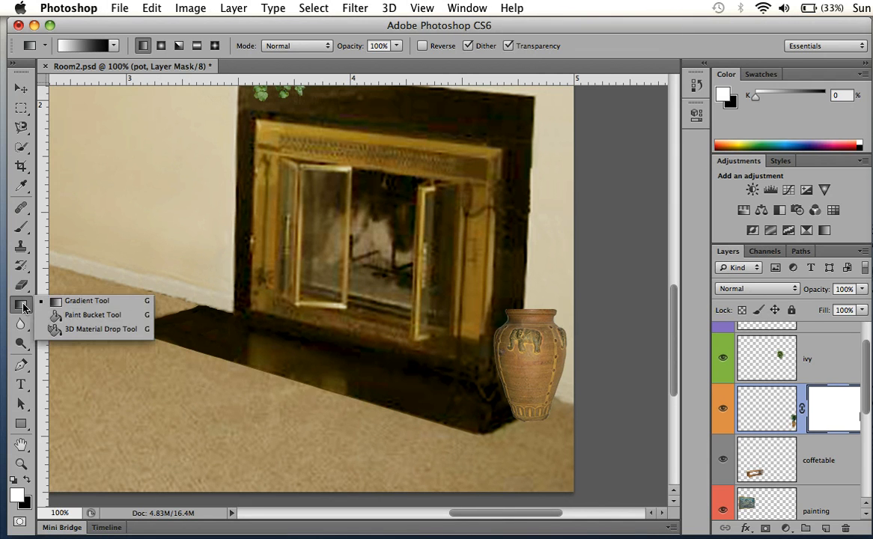
click(65, 306)
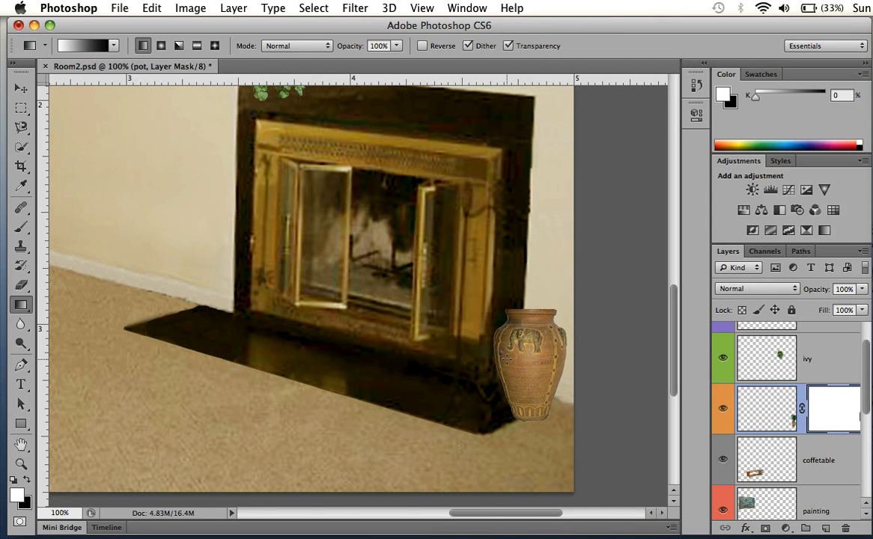
drag(500, 328, 551, 359)
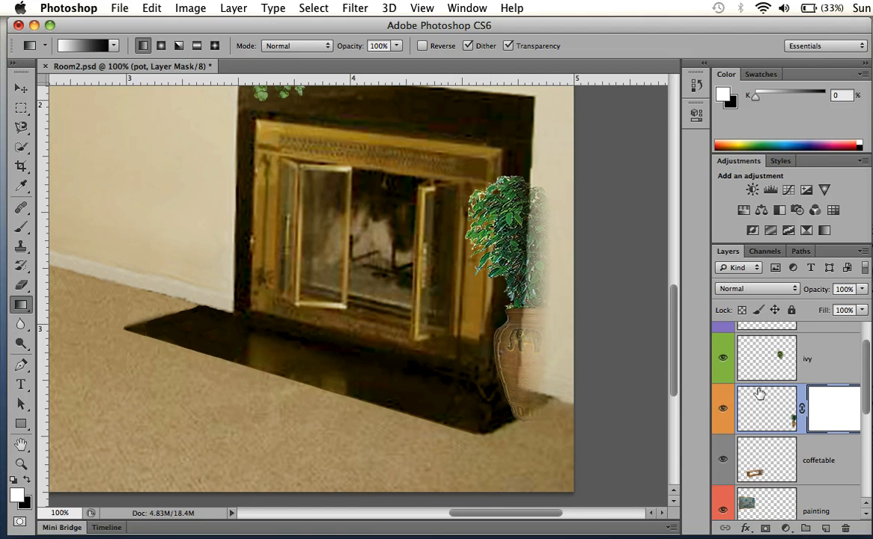
scroll(610, 381, right, 5)
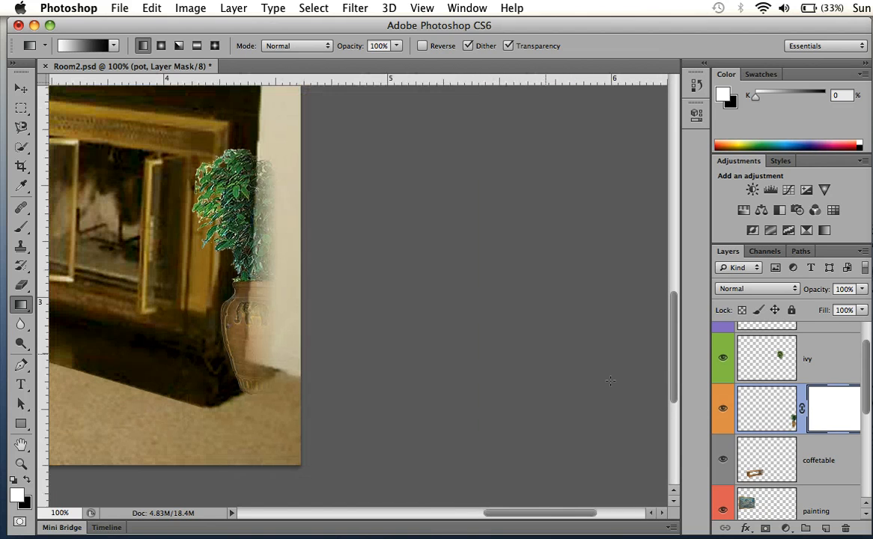
scroll(610, 381, left, 3)
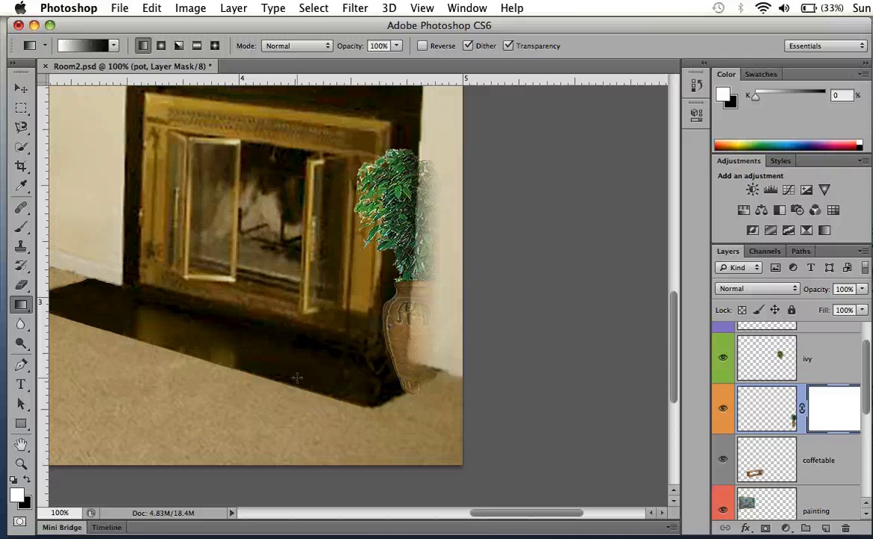
scroll(304, 374, left, 5)
scroll(304, 374, down, 2)
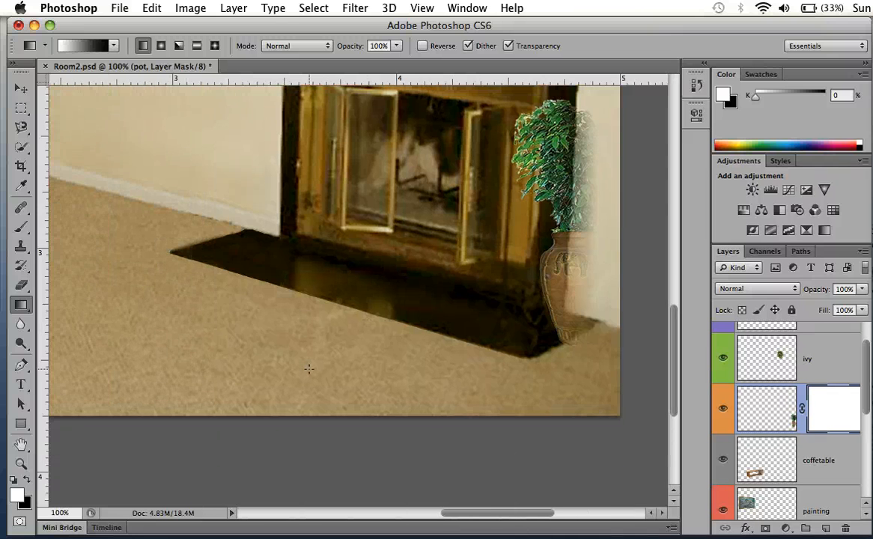